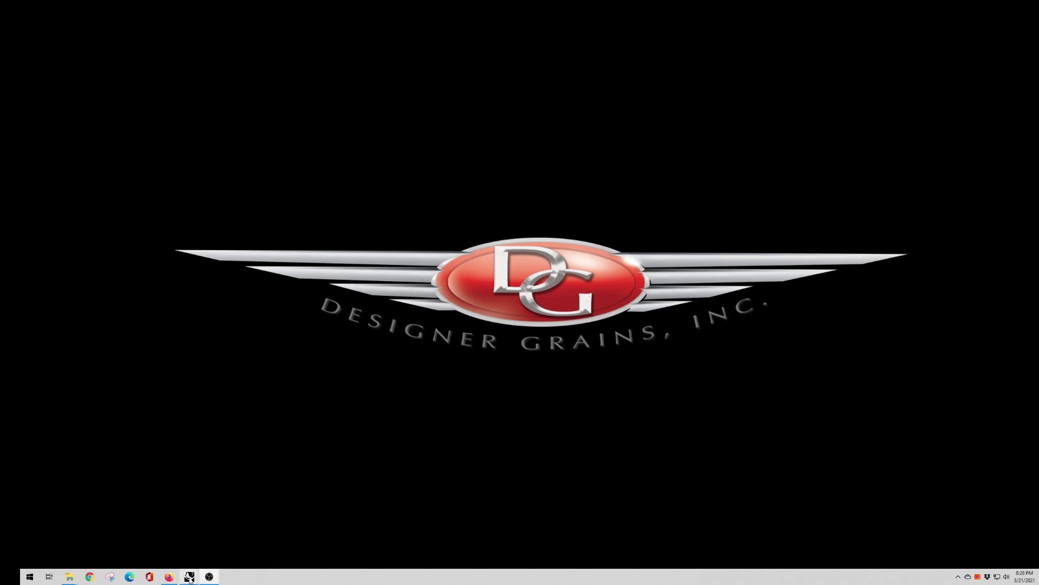
Switch to the open kitchen model in Rhino and examine the scanned kitchen interior with its modelled cabinets
mouse_move(190, 580)
click(223, 555)
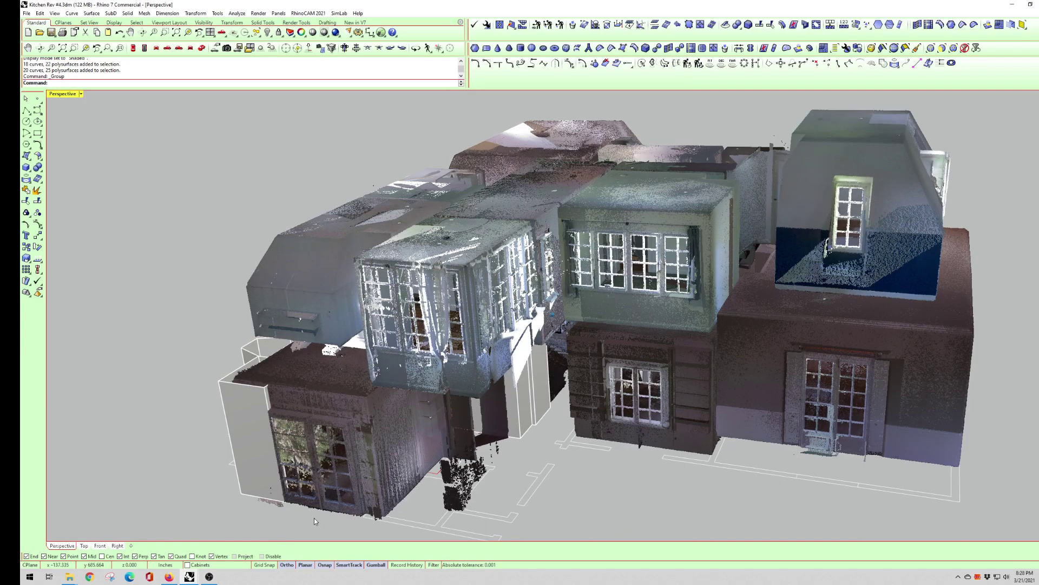
right_drag(314, 518, 389, 468)
scroll(459, 449, up, 1)
scroll(450, 435, up, 6)
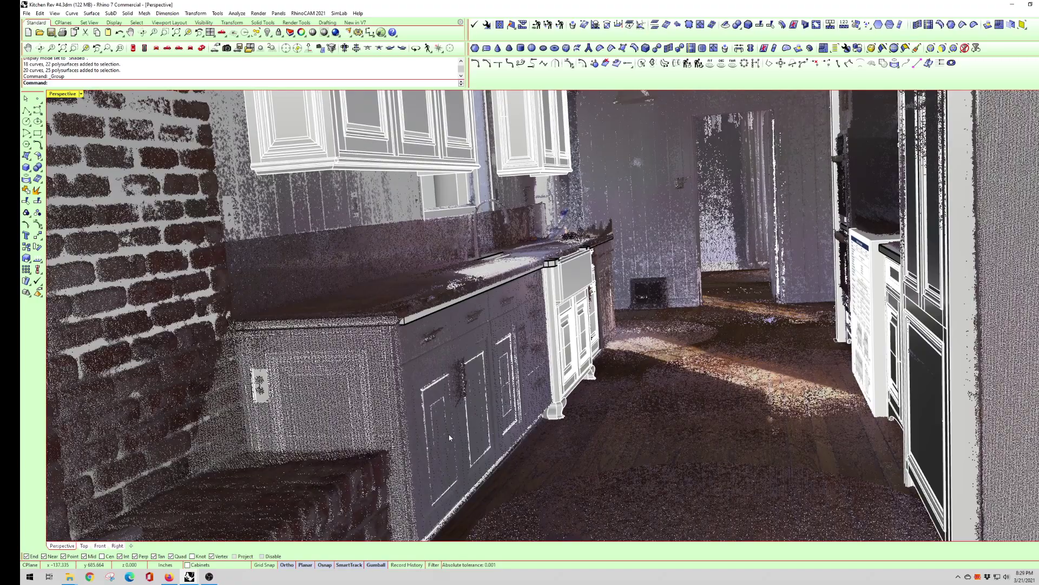
right_drag(422, 388, 378, 355)
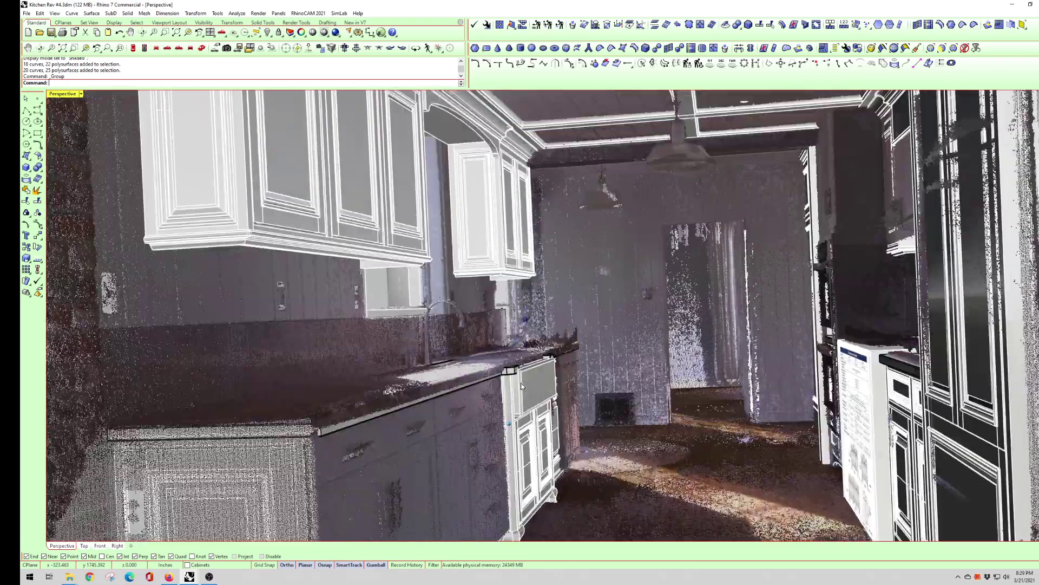
right_drag(521, 386, 577, 358)
scroll(577, 363, up, 5)
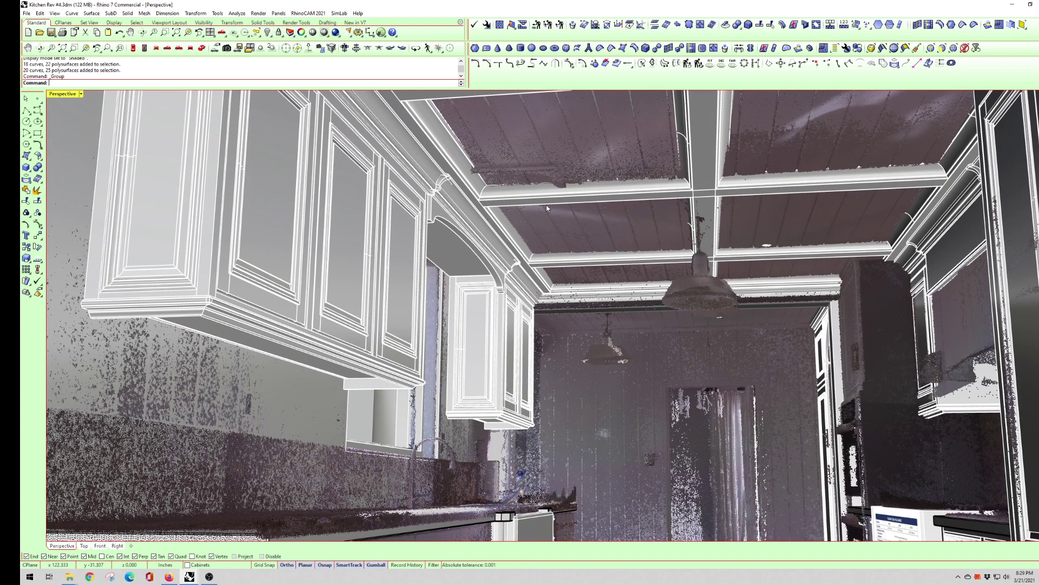
Examine how the modelled coffered ceiling, crown moulding and upper cabinets line up with the scan point cloud
right_drag(564, 199, 657, 198)
right_drag(762, 243, 812, 265)
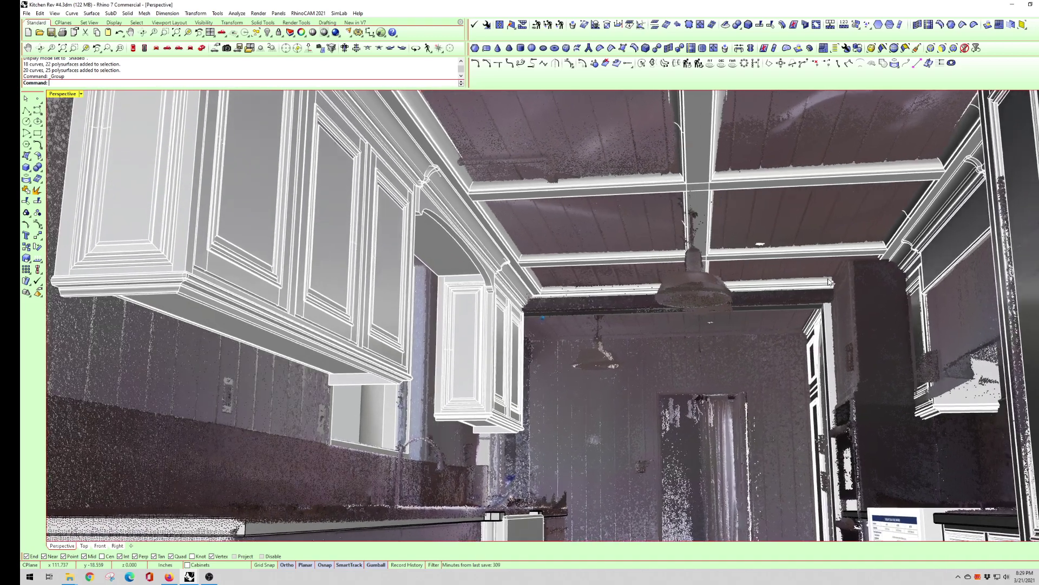
scroll(713, 300, up, 3)
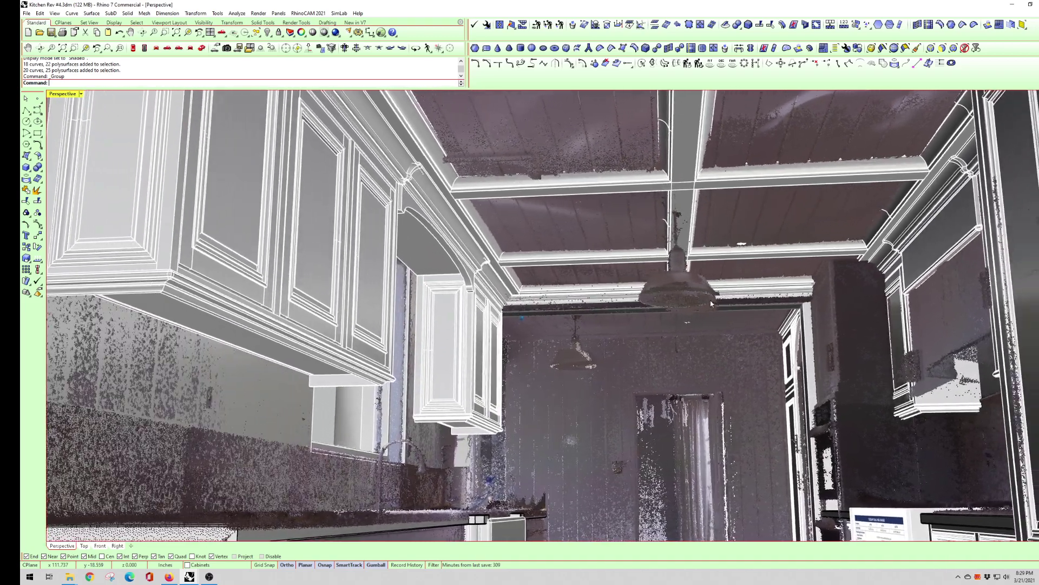
right_drag(711, 304, 827, 443)
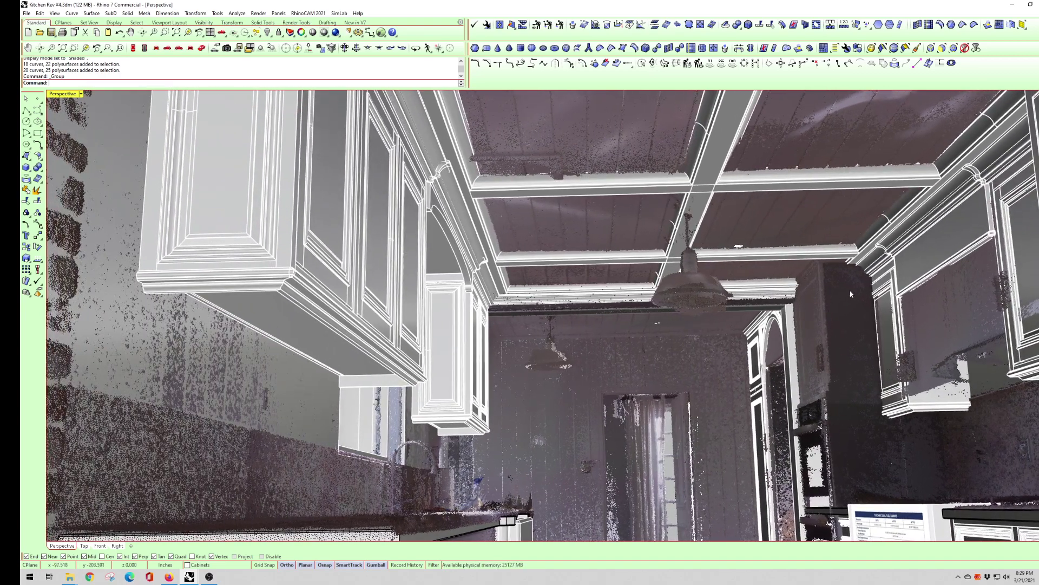
scroll(663, 282, up, 3)
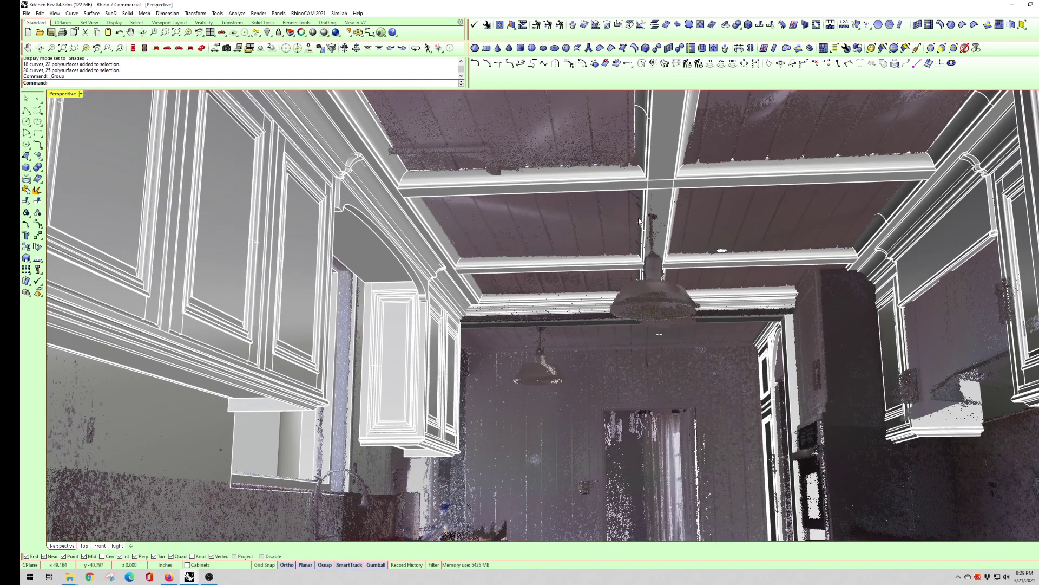
scroll(639, 220, down, 2)
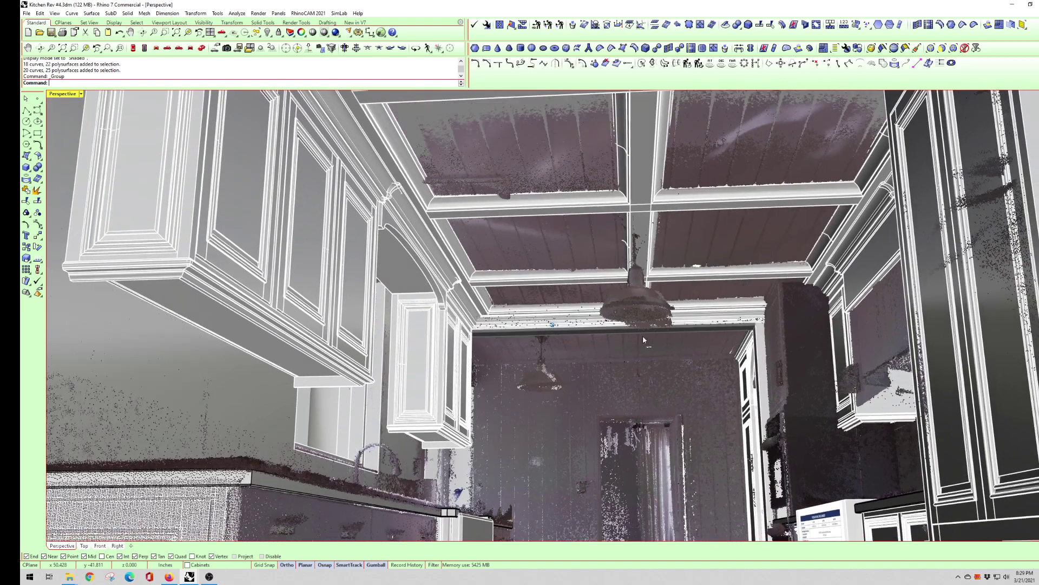
right_drag(644, 339, 646, 341)
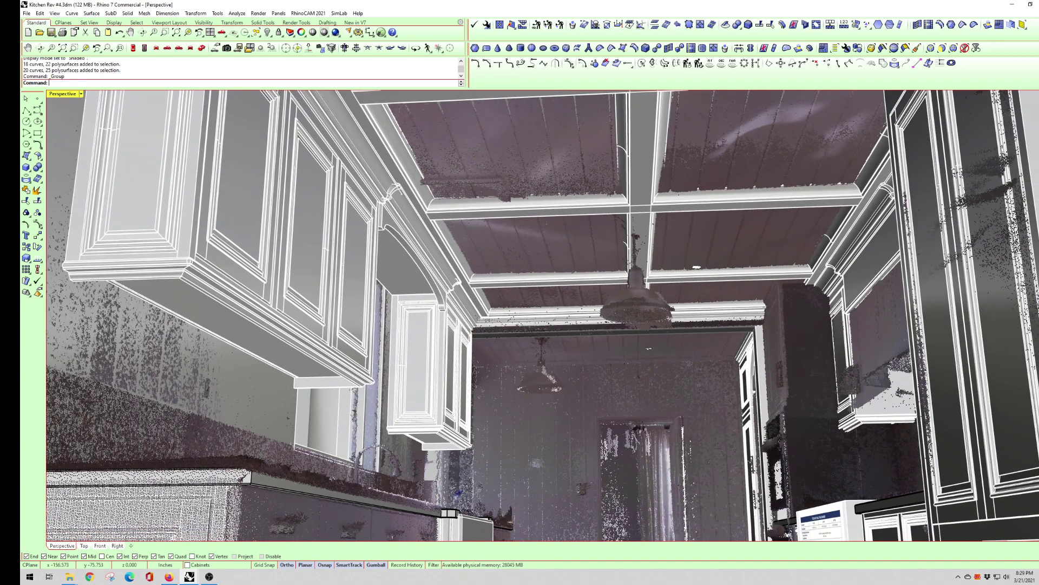
Inspect the coffered ceiling, crown moulding and arched window valance with the scan point cloud hidden
scroll(807, 433, up, 5)
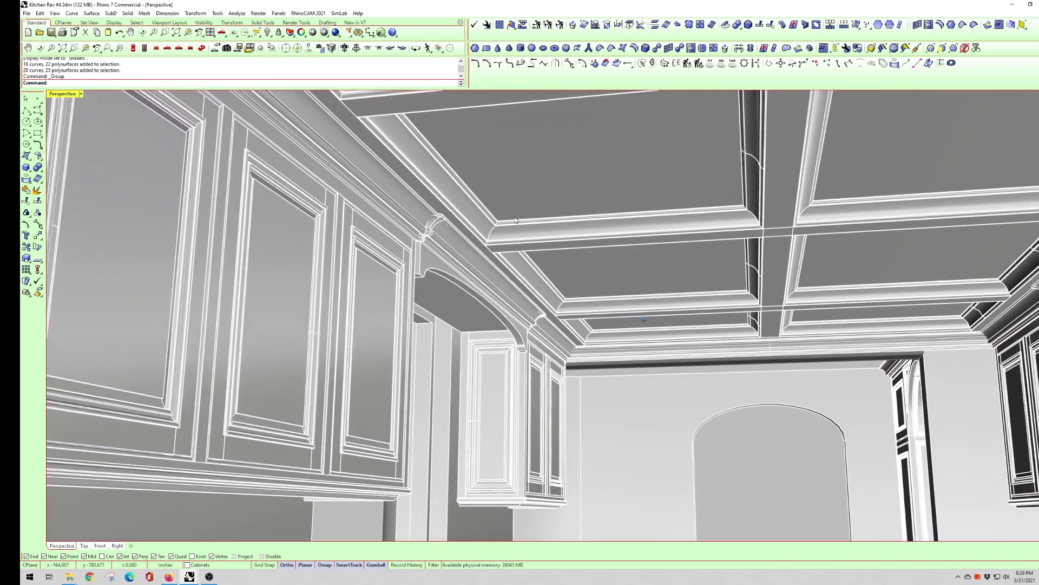
right_drag(515, 220, 546, 226)
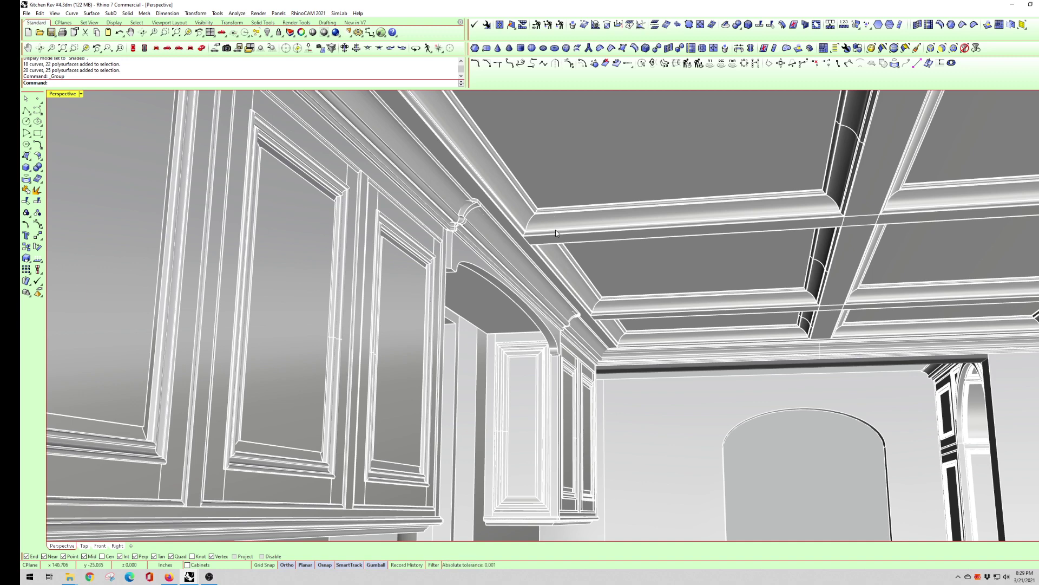
scroll(555, 229, up, 3)
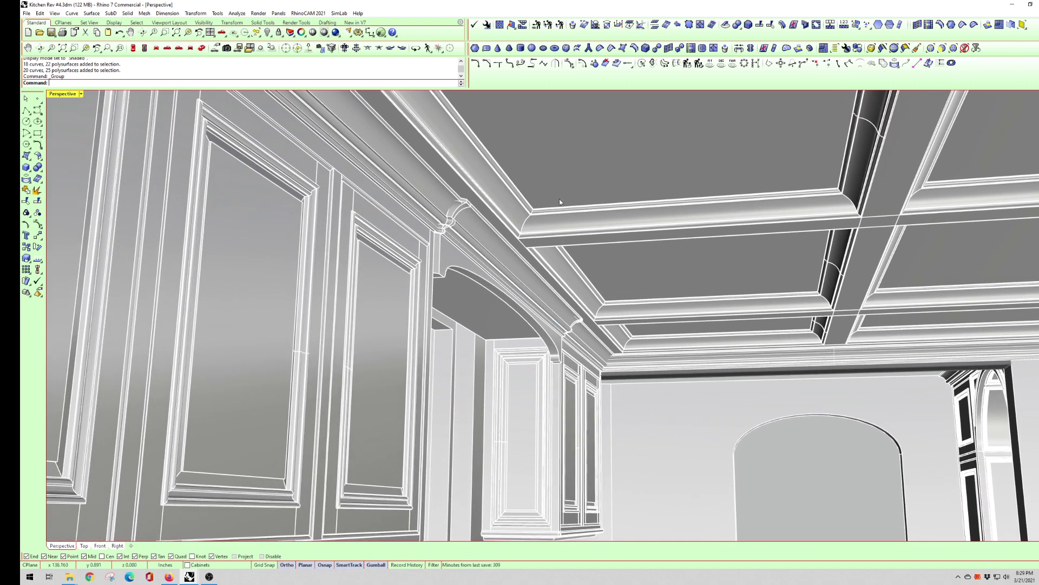
right_drag(570, 216, 871, 220)
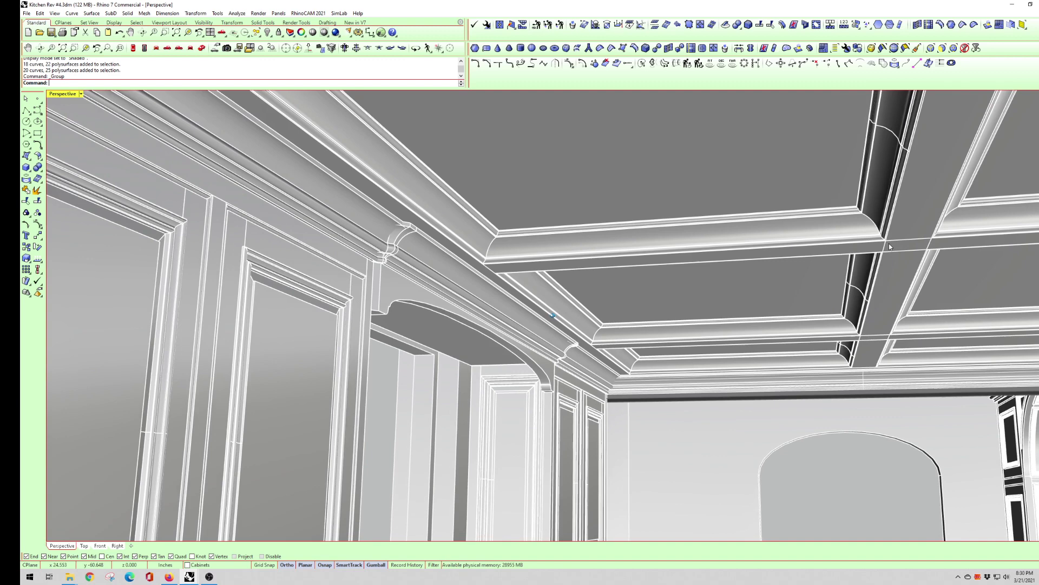
right_drag(756, 289, 752, 301)
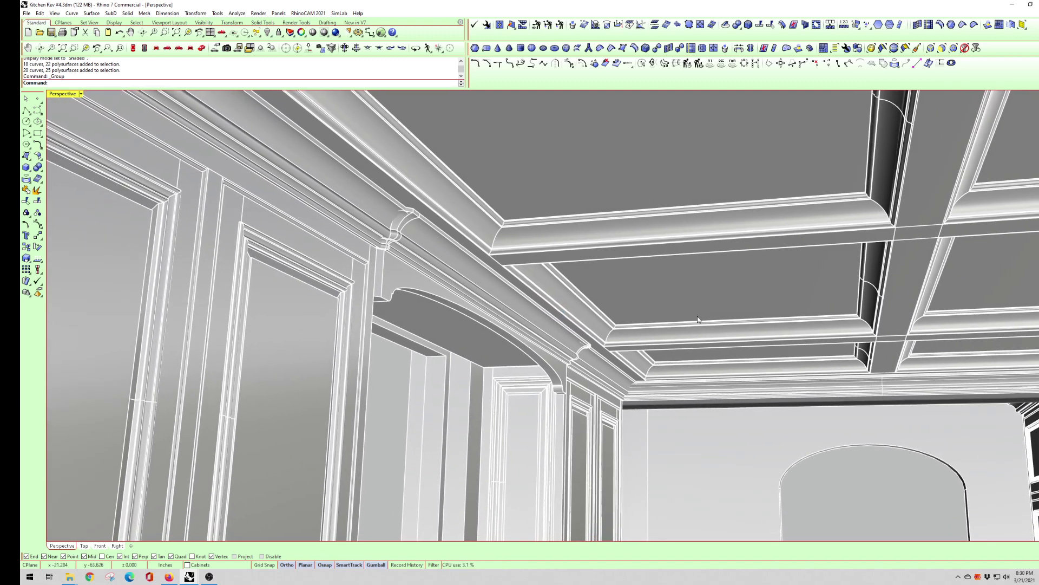
right_drag(698, 238, 753, 191)
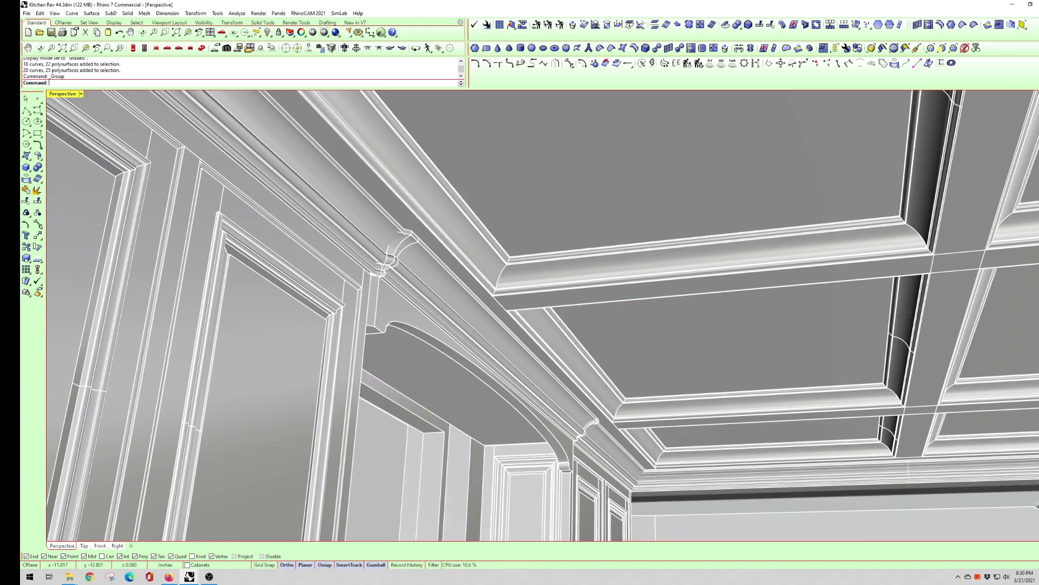
scroll(712, 254, up, 3)
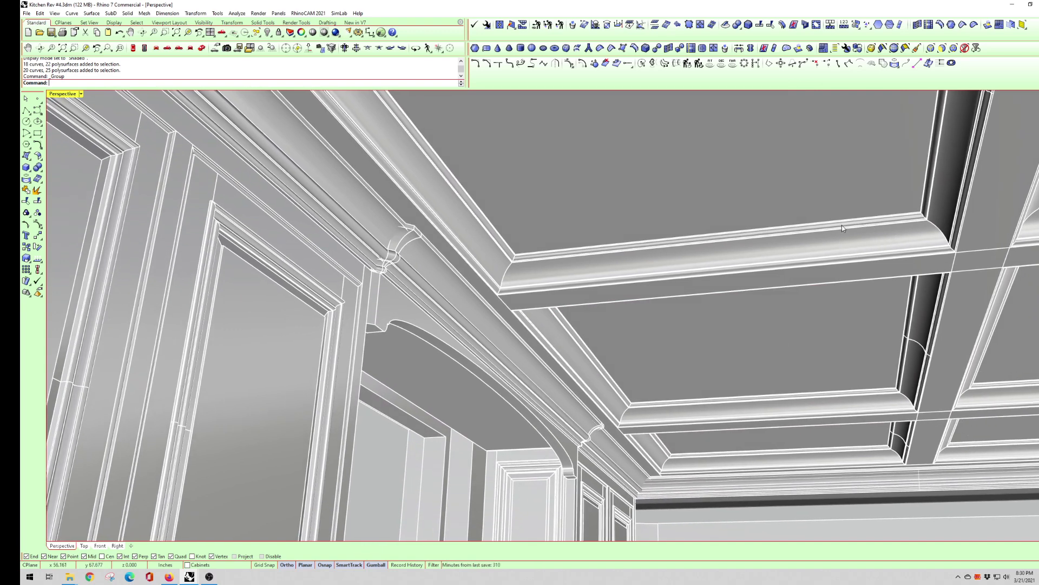
right_drag(851, 234, 866, 151)
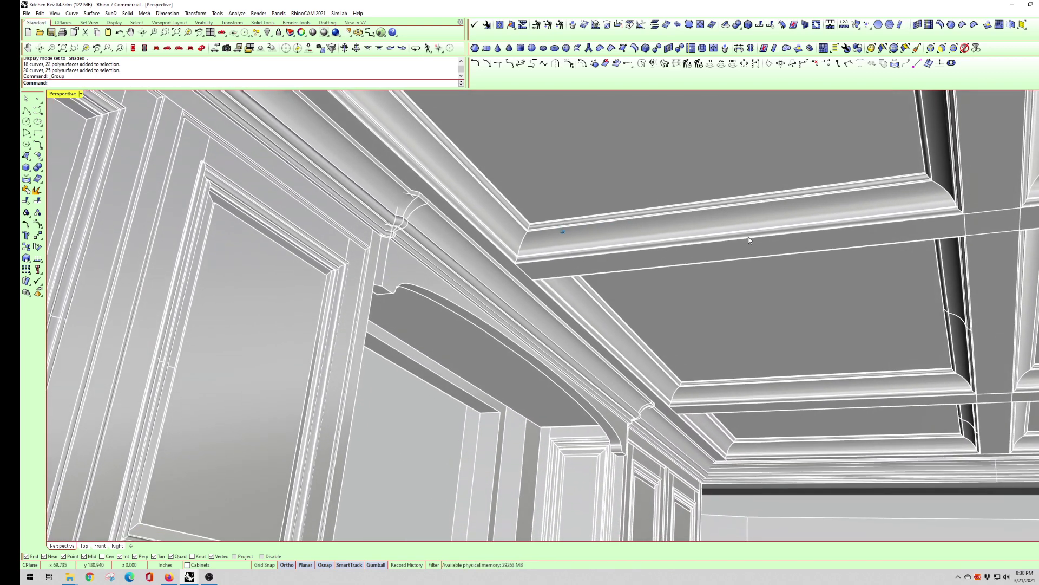
right_drag(749, 240, 814, 303)
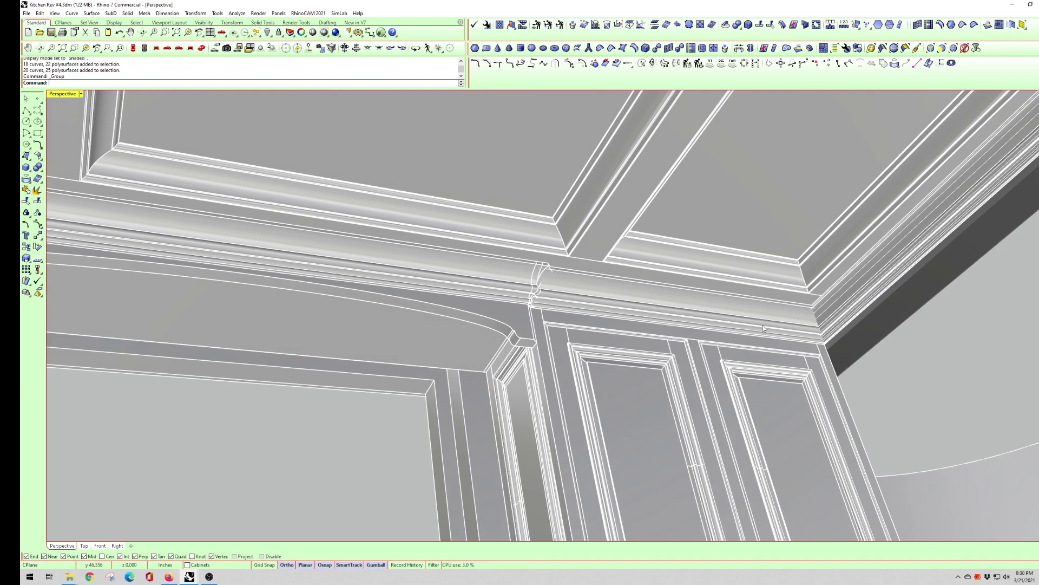
right_drag(763, 328, 312, 231)
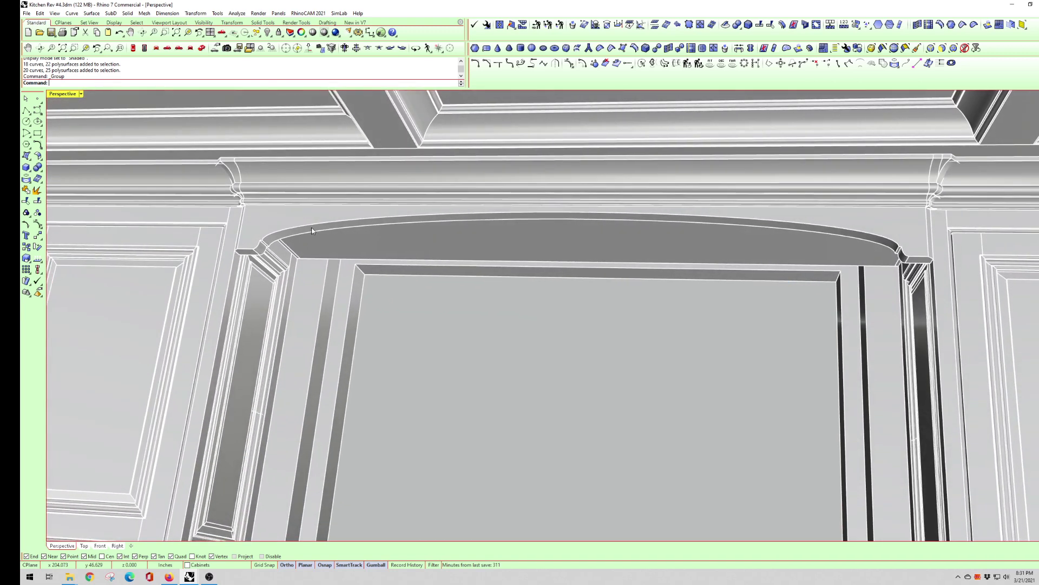
right_drag(892, 247, 762, 203)
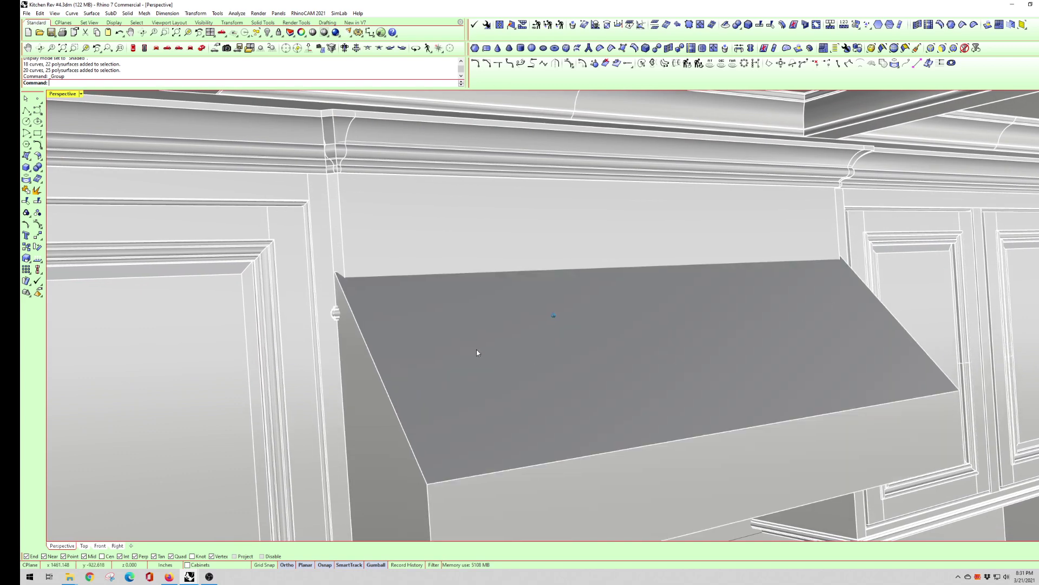
Move the sloped range hood down so its top edge sits below the horizontal trim moulding
right_drag(568, 378, 631, 330)
drag(630, 332, 646, 370)
mouse_move(666, 375)
right_down()
mouse_move(709, 394)
mouse_move(677, 451)
mouse_move(578, 398)
mouse_move(656, 382)
mouse_move(670, 364)
right_up()
click(579, 373)
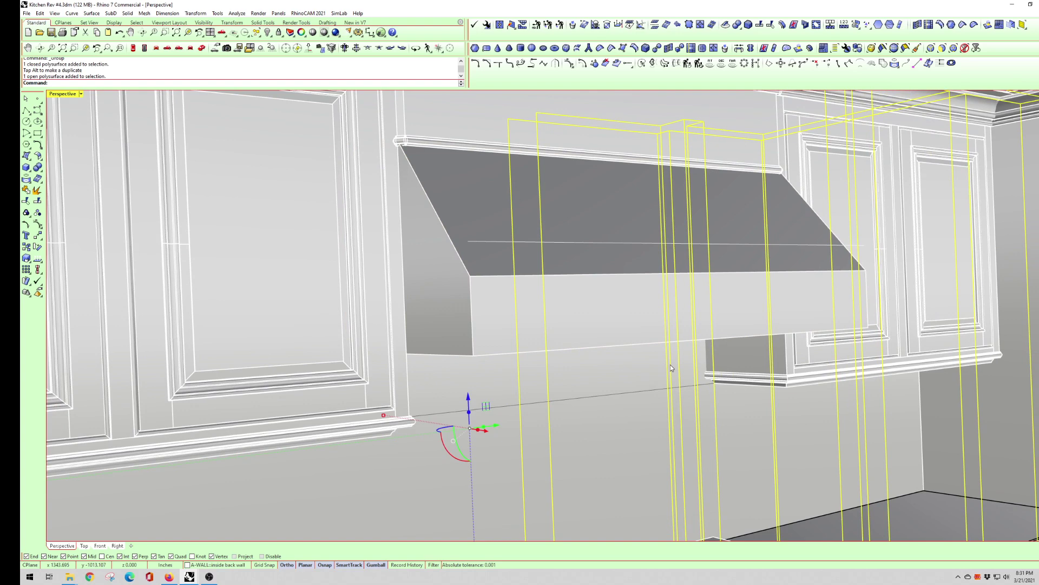
key(Escape)
Delete the stray horizontal curve running across the sloped front of the range hood
right_drag(512, 254, 756, 254)
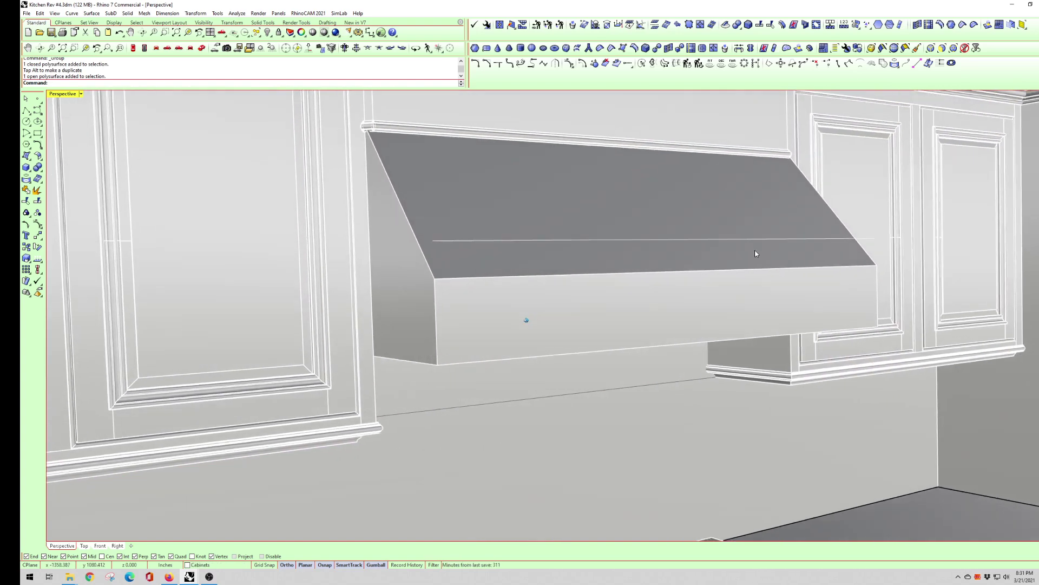
scroll(856, 245, up, 5)
click(864, 227)
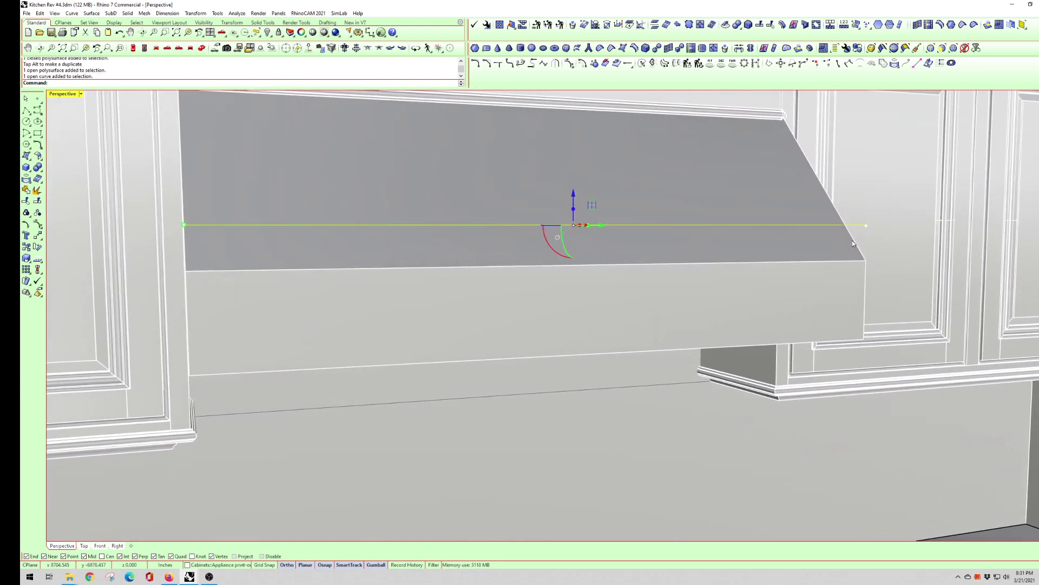
key(Delete)
Examine the range hood wall, then the base cabinets around the apron-front sink with their corner posts and carved feet
mouse_move(430, 227)
right_down()
mouse_move(476, 268)
mouse_move(431, 208)
mouse_move(389, 209)
mouse_move(453, 191)
mouse_move(509, 213)
mouse_move(456, 183)
mouse_move(492, 179)
mouse_move(486, 202)
right_up()
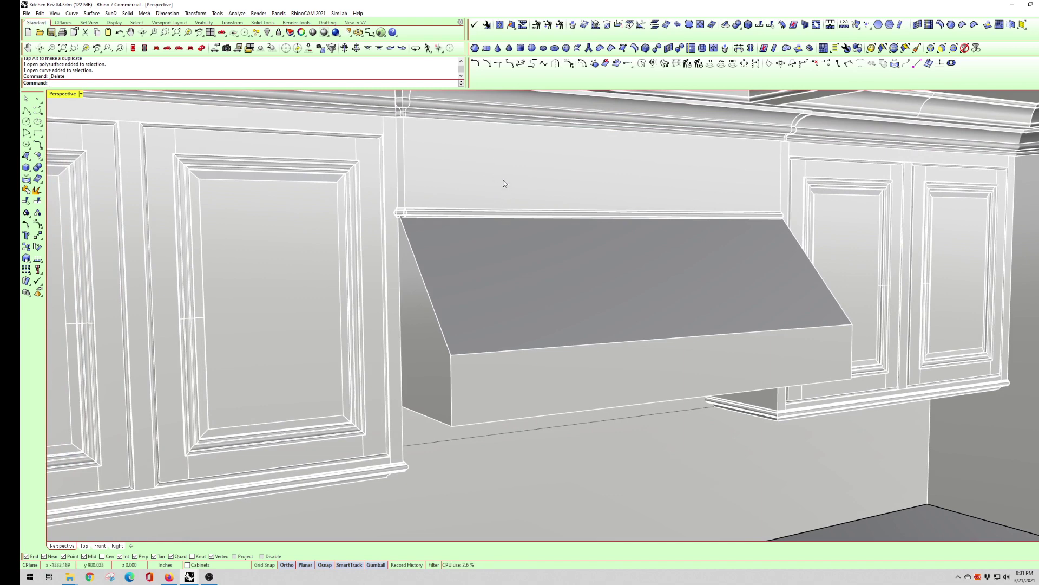
mouse_move(499, 161)
right_down()
mouse_move(488, 185)
mouse_move(517, 166)
right_up()
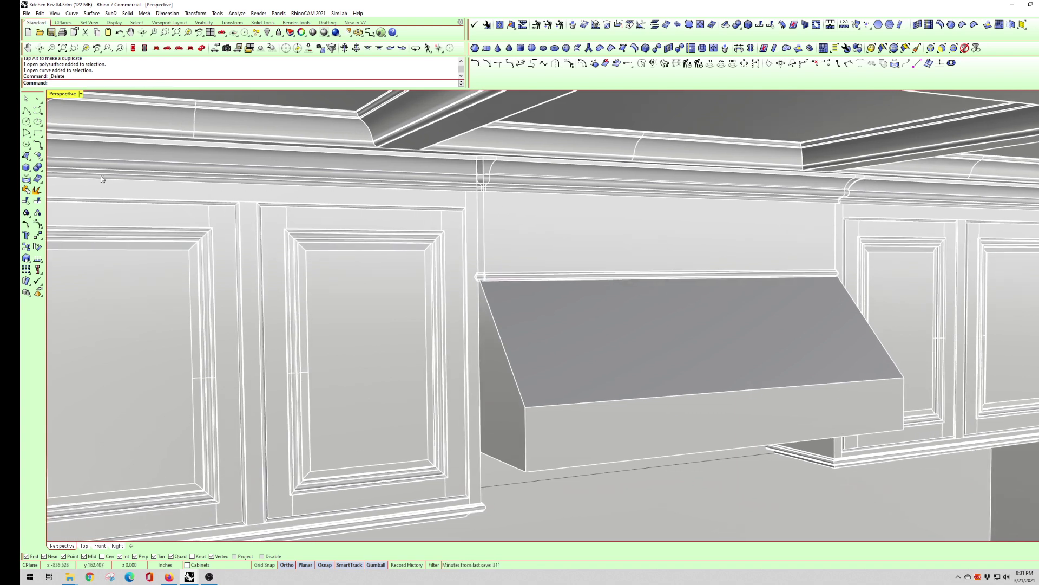
scroll(249, 193, down, 2)
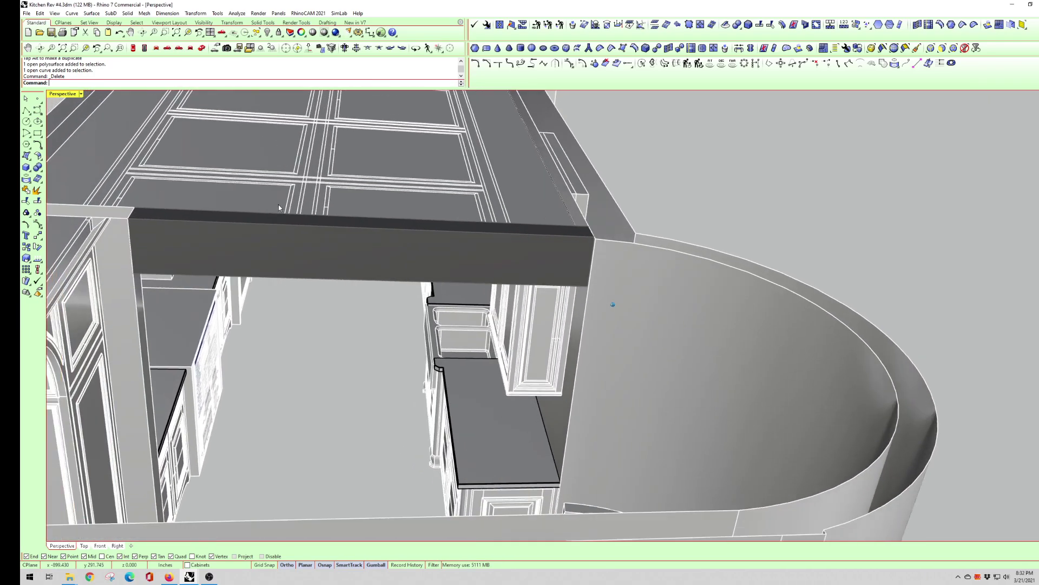
right_drag(279, 204, 716, 352)
right_drag(814, 395, 754, 251)
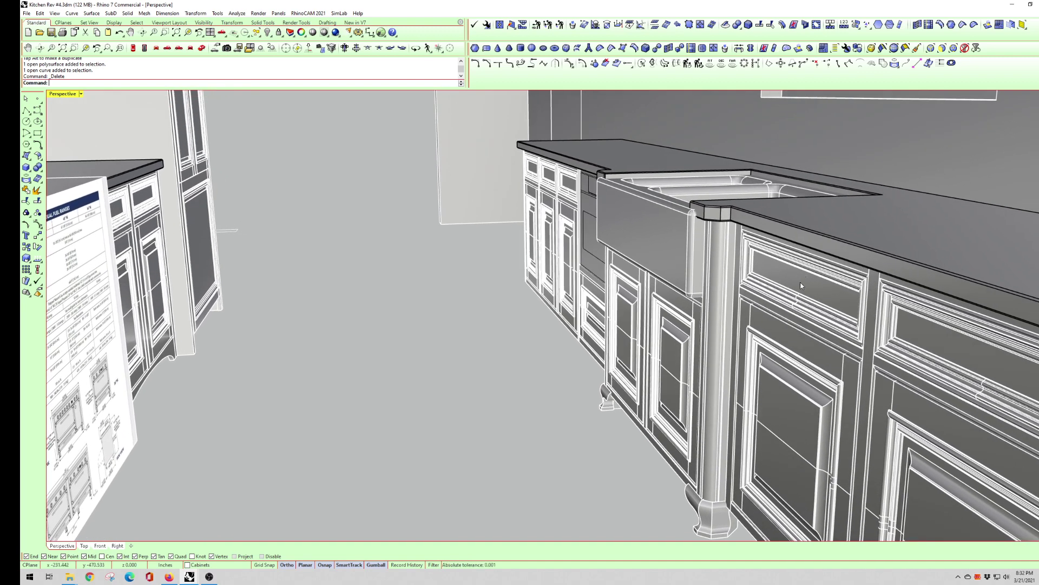
right_drag(800, 279, 671, 231)
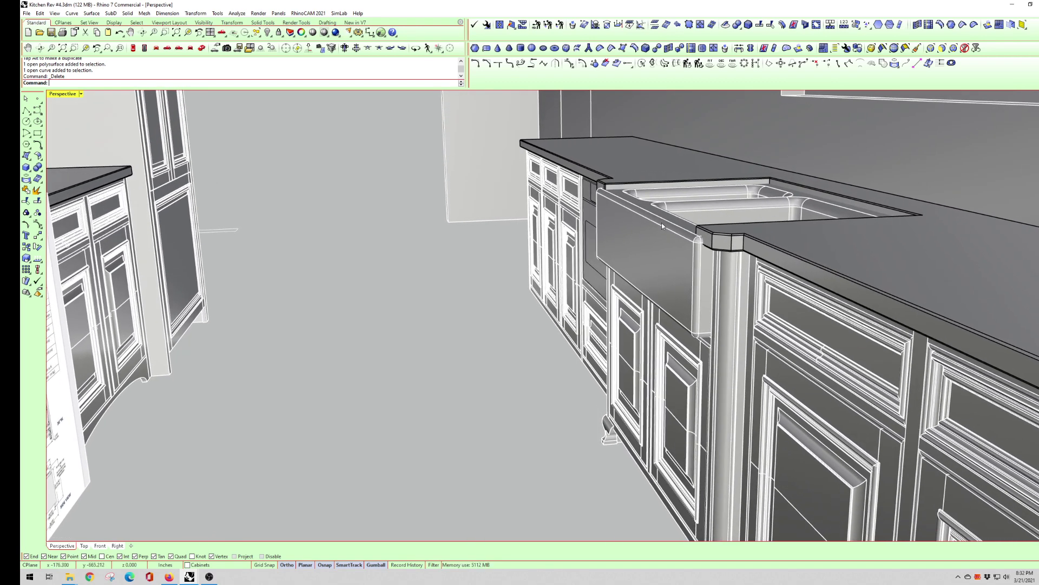
scroll(663, 225, up, 3)
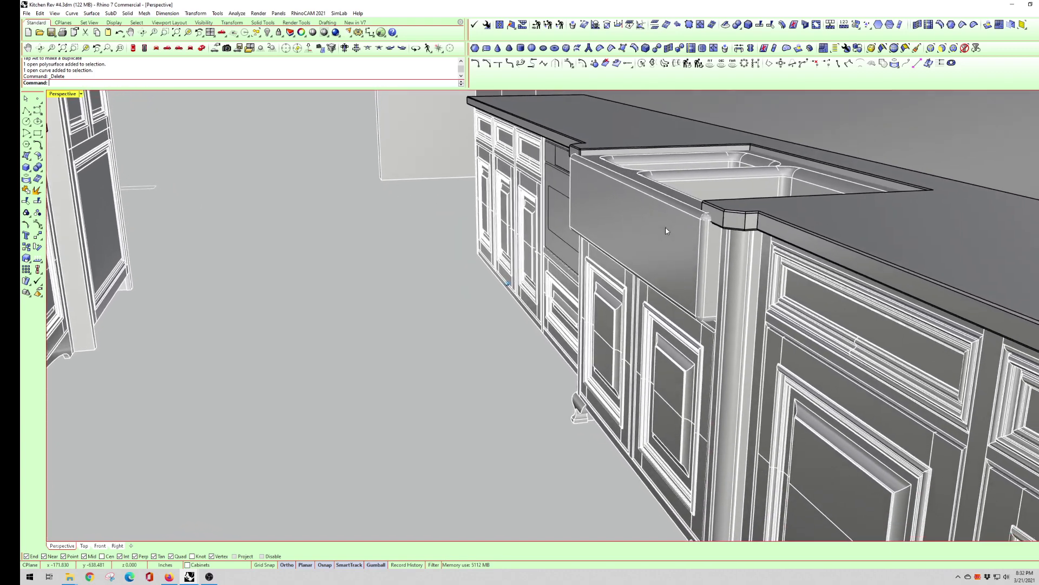
right_drag(666, 231, 723, 433)
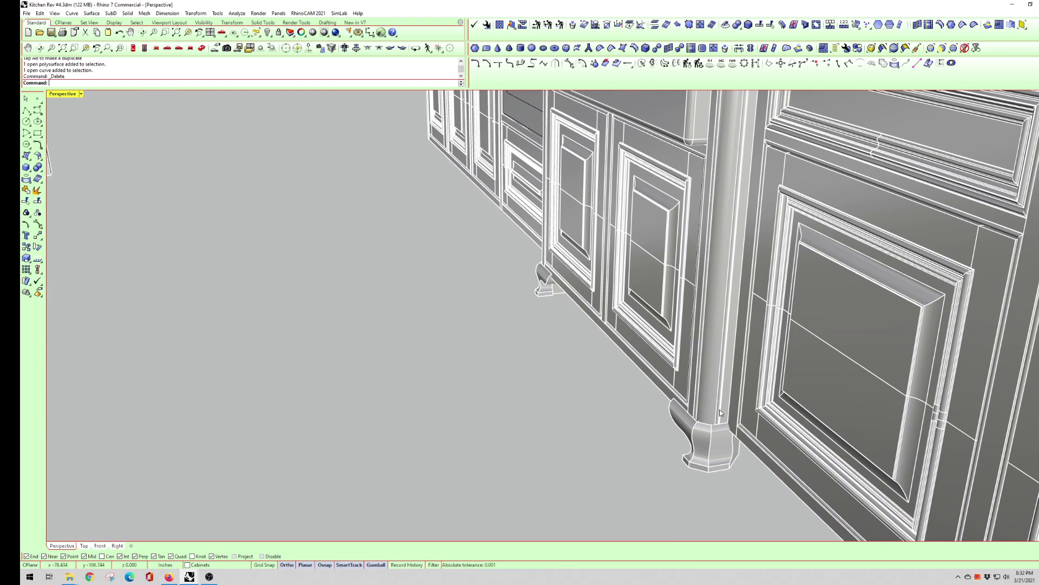
scroll(699, 403, down, 8)
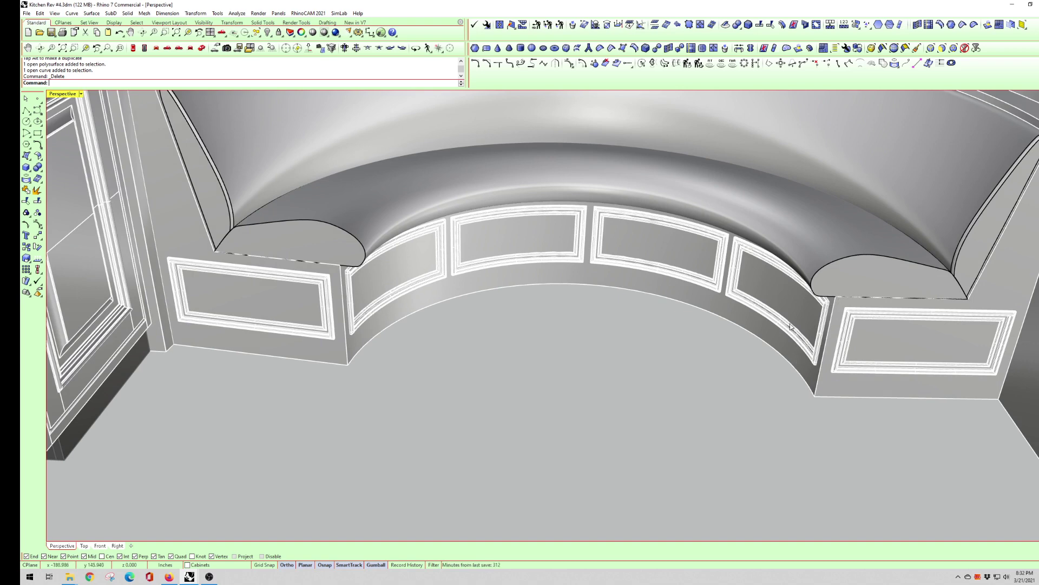
Examine the curved banquette bench, including its upholstered seat, backrest and panelled base
scroll(789, 363, up, 2)
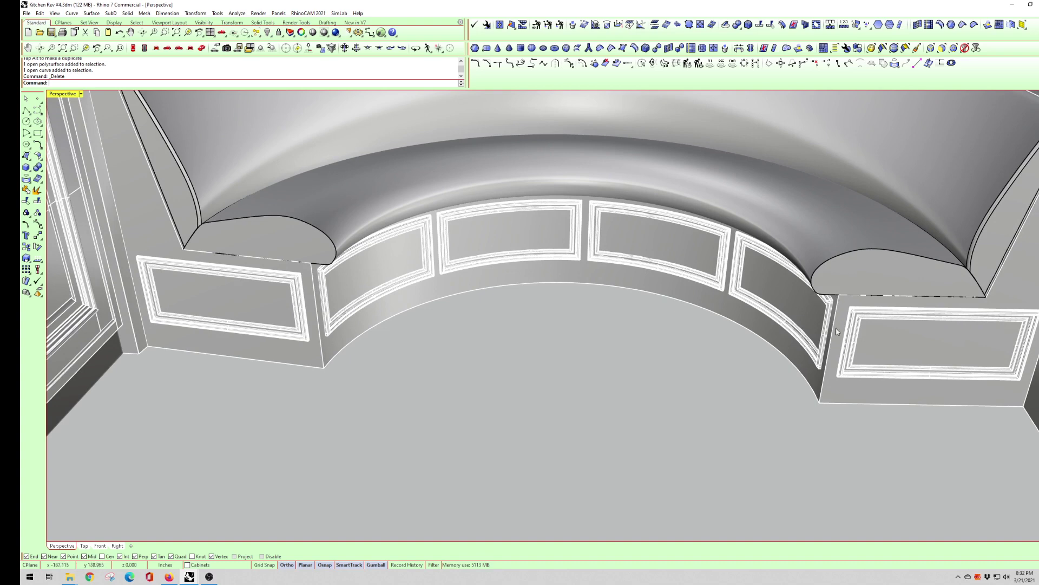
right_drag(832, 301, 865, 451)
right_drag(683, 418, 874, 365)
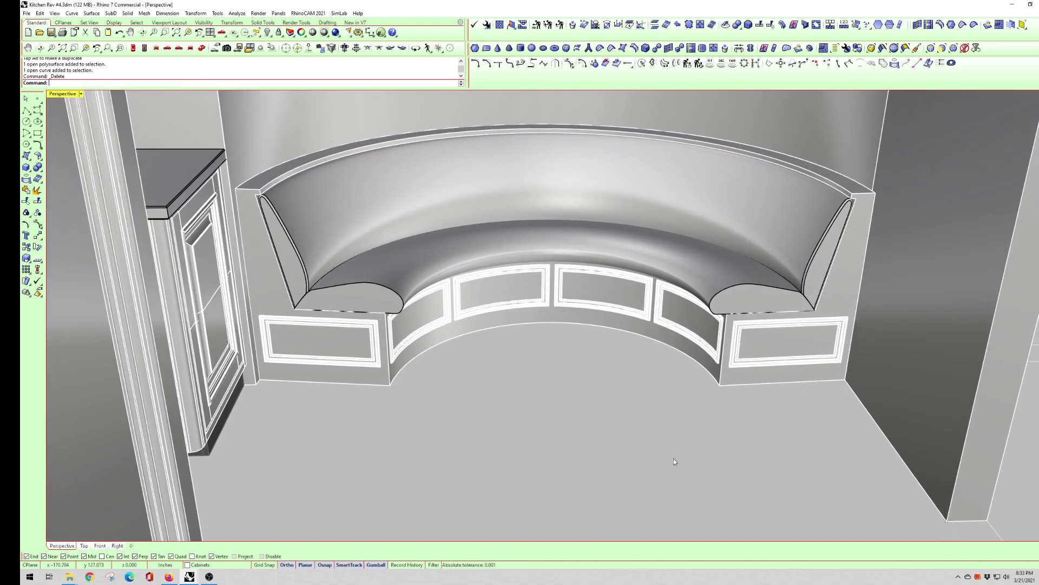
right_drag(914, 385, 823, 376)
right_drag(757, 357, 580, 324)
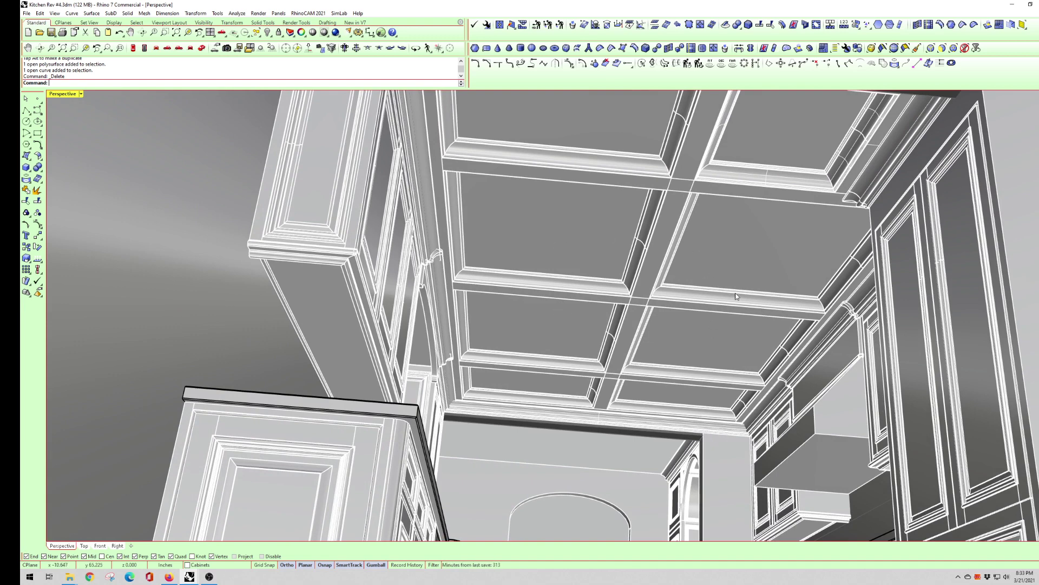
Inspect the coffered ceiling grid from below, including where the beams and crown moulding meet the tall cabinets
mouse_move(666, 392)
right_down()
mouse_move(559, 378)
mouse_move(632, 381)
right_up()
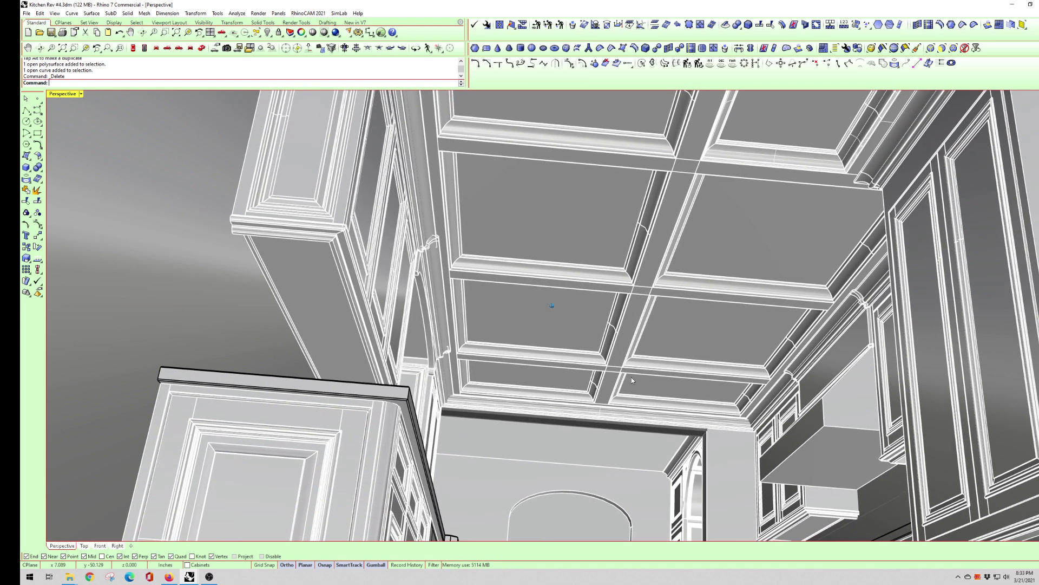
mouse_move(542, 386)
right_down()
mouse_move(541, 314)
mouse_move(555, 502)
mouse_move(733, 200)
mouse_move(898, 203)
mouse_move(902, 258)
mouse_move(878, 244)
mouse_move(814, 334)
mouse_move(888, 320)
mouse_move(801, 349)
mouse_move(714, 357)
mouse_move(726, 385)
right_up()
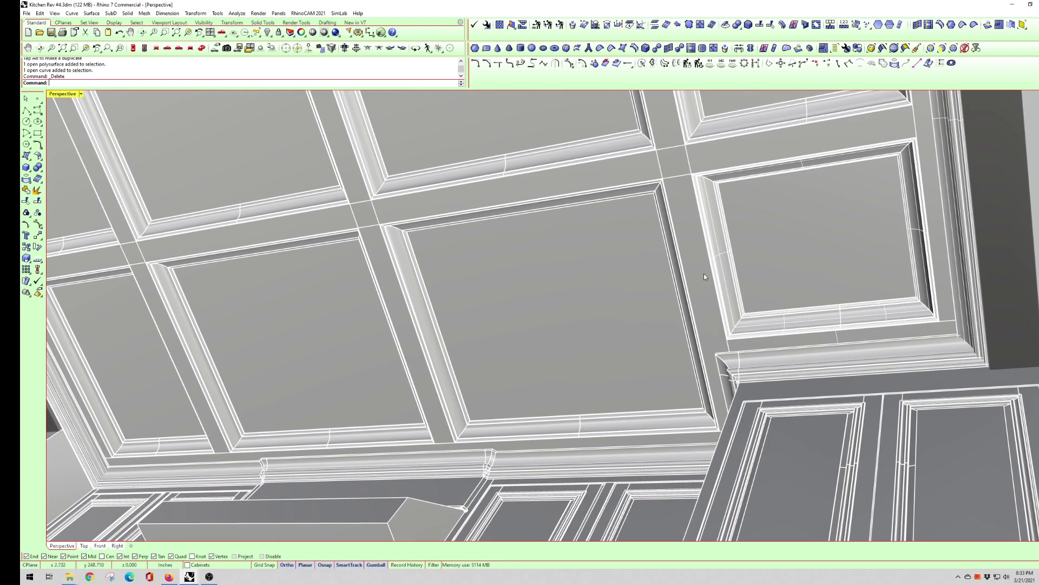
mouse_move(691, 284)
right_down()
mouse_move(687, 238)
mouse_move(642, 228)
mouse_move(613, 255)
mouse_move(609, 183)
mouse_move(546, 203)
mouse_move(618, 228)
mouse_move(814, 185)
mouse_move(784, 211)
right_up()
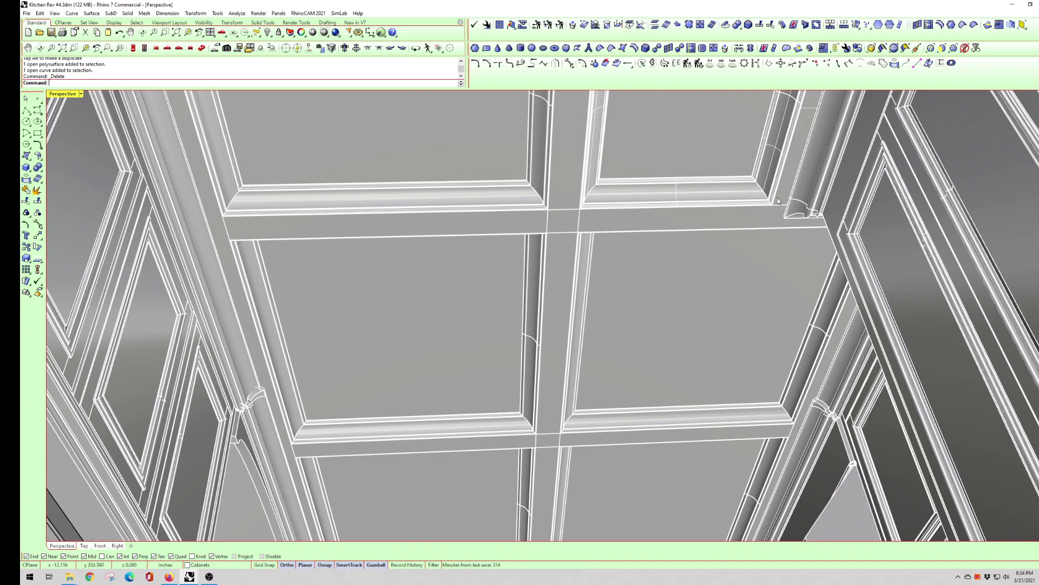
scroll(259, 222, down, 8)
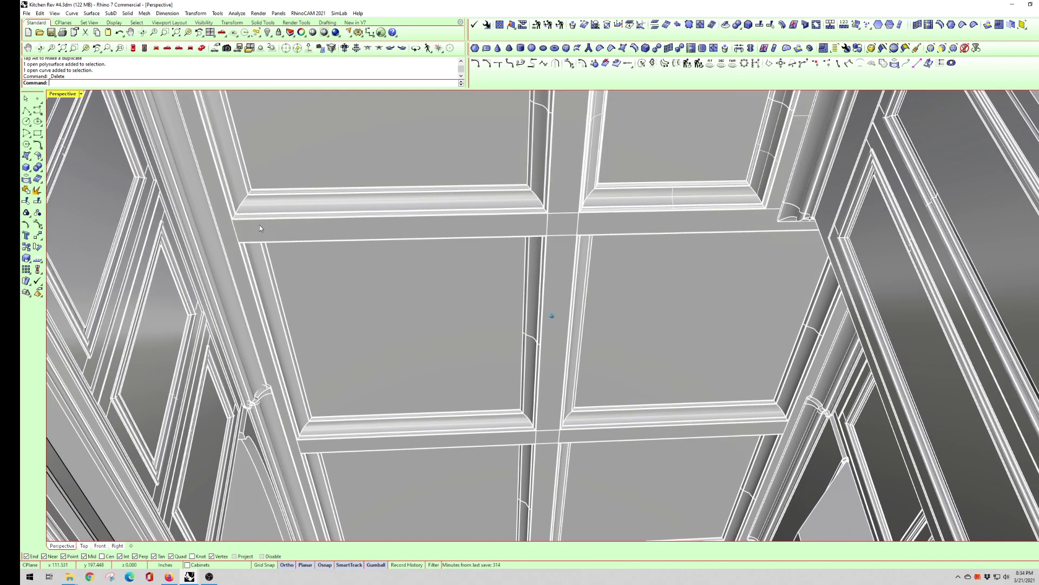